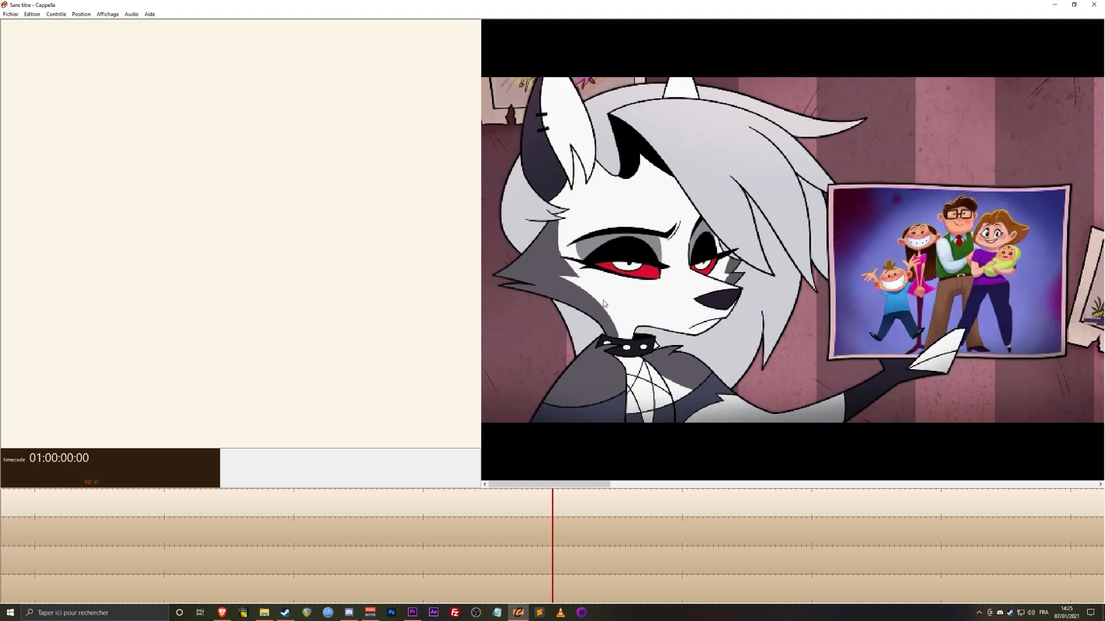
Step: Scrub and play the clip back and forth through its footage to review the first spoken lines
drag(572, 484, 1041, 484)
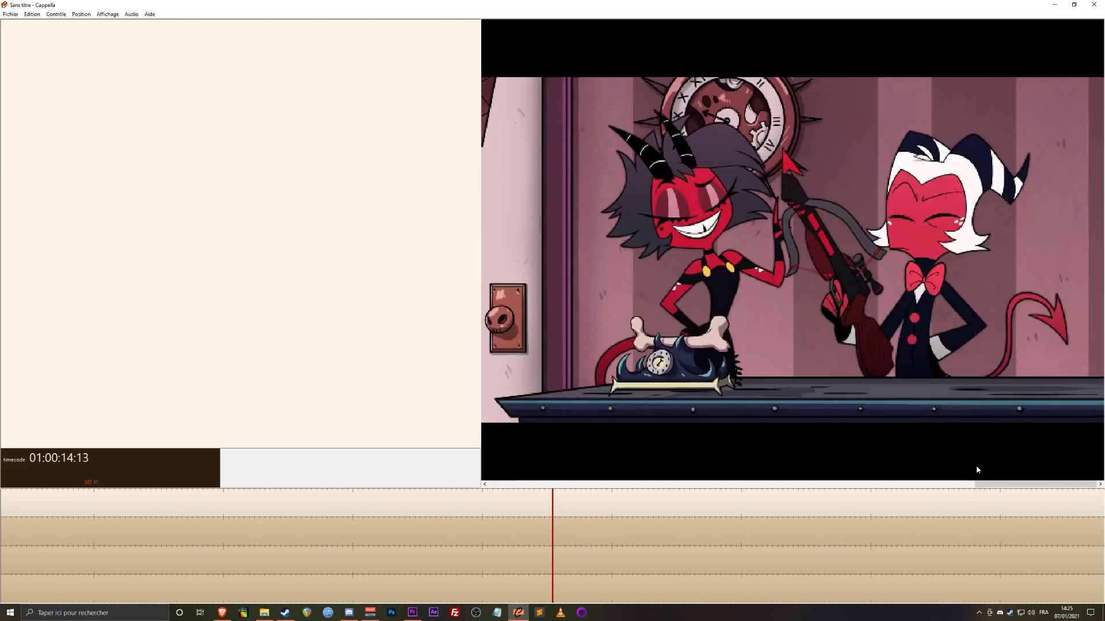
drag(976, 484, 565, 415)
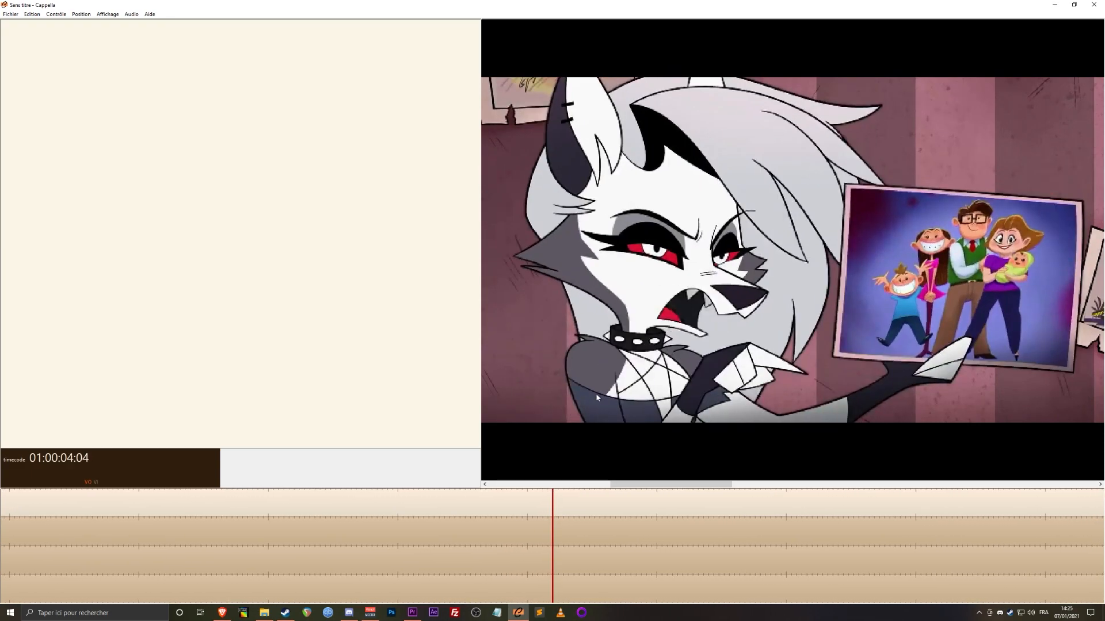
key(Left)
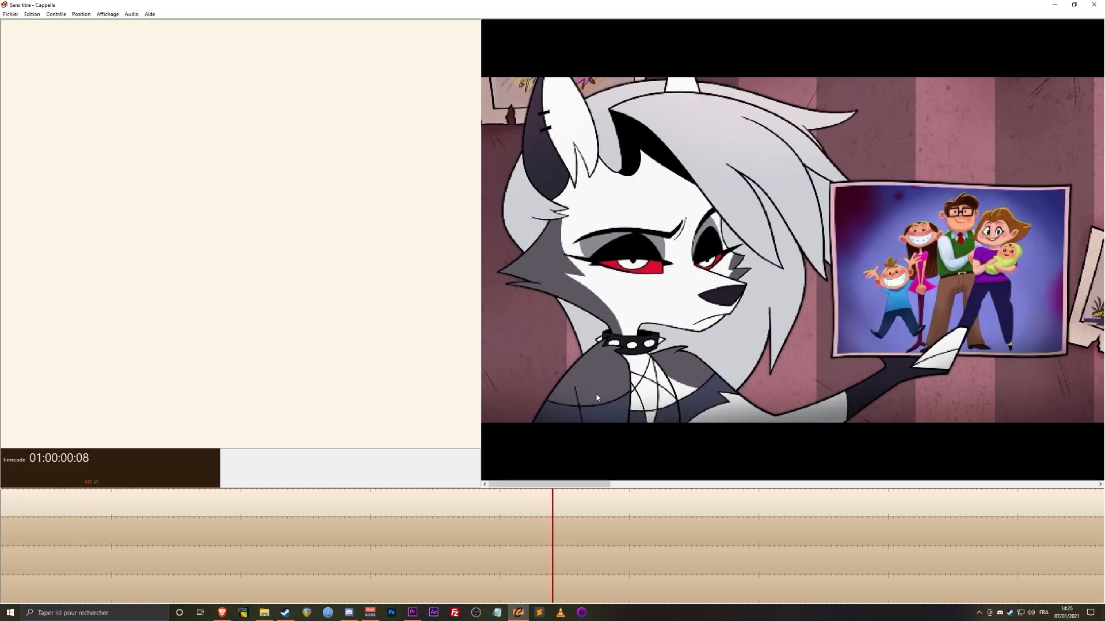
key(space)
key(space)
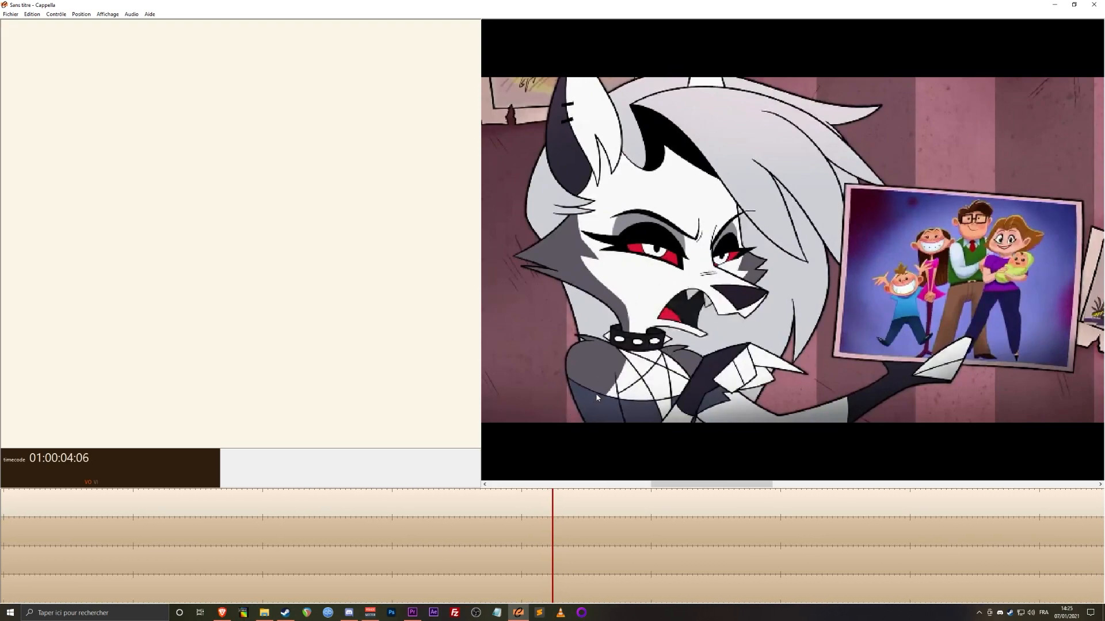
key(shift+space)
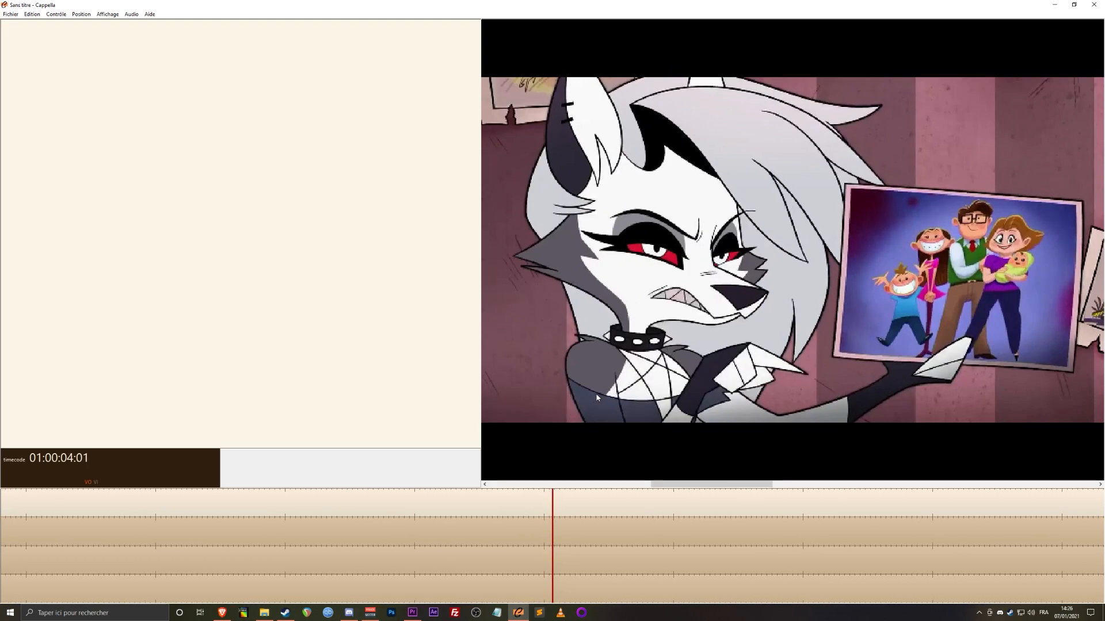
key(space)
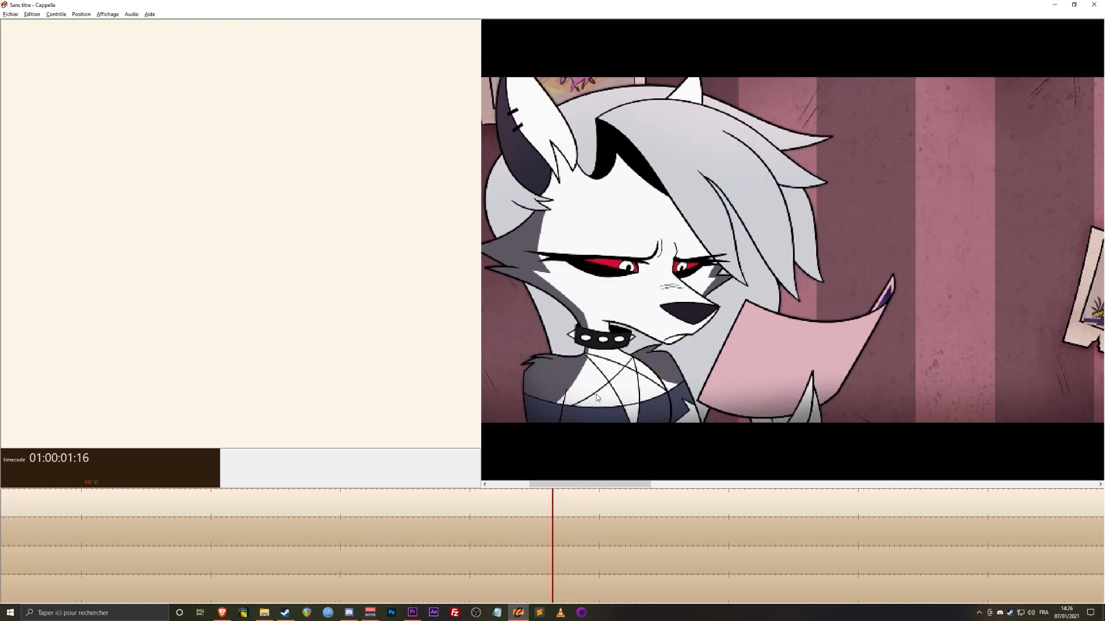
key(space)
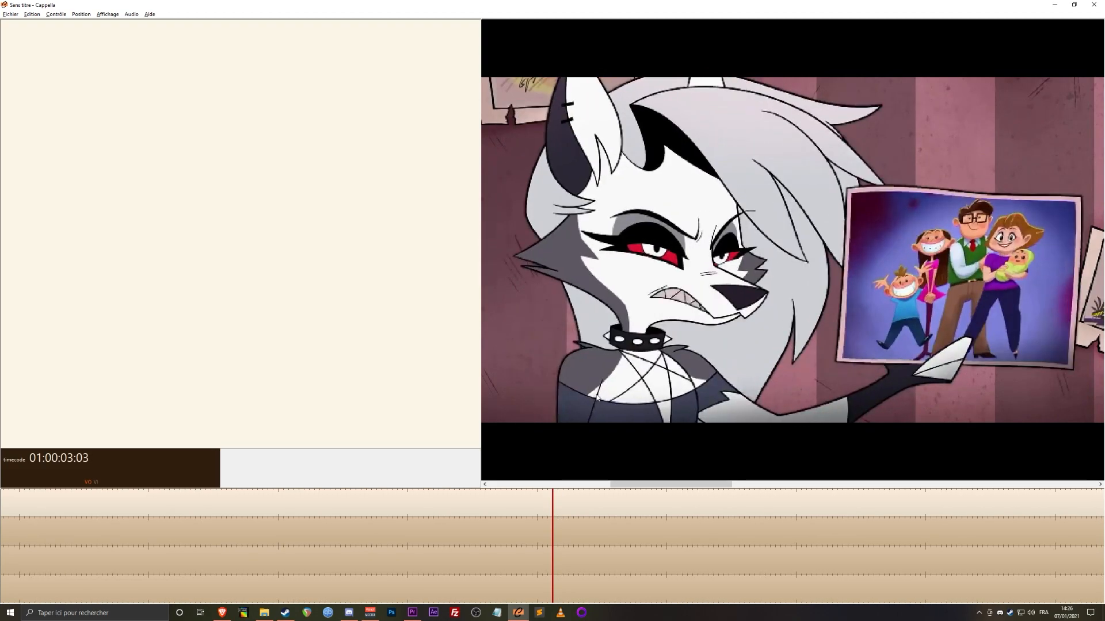
Step: Insert a loop marker and shift it back frame by frame to about 01:00:02:00
key(b)
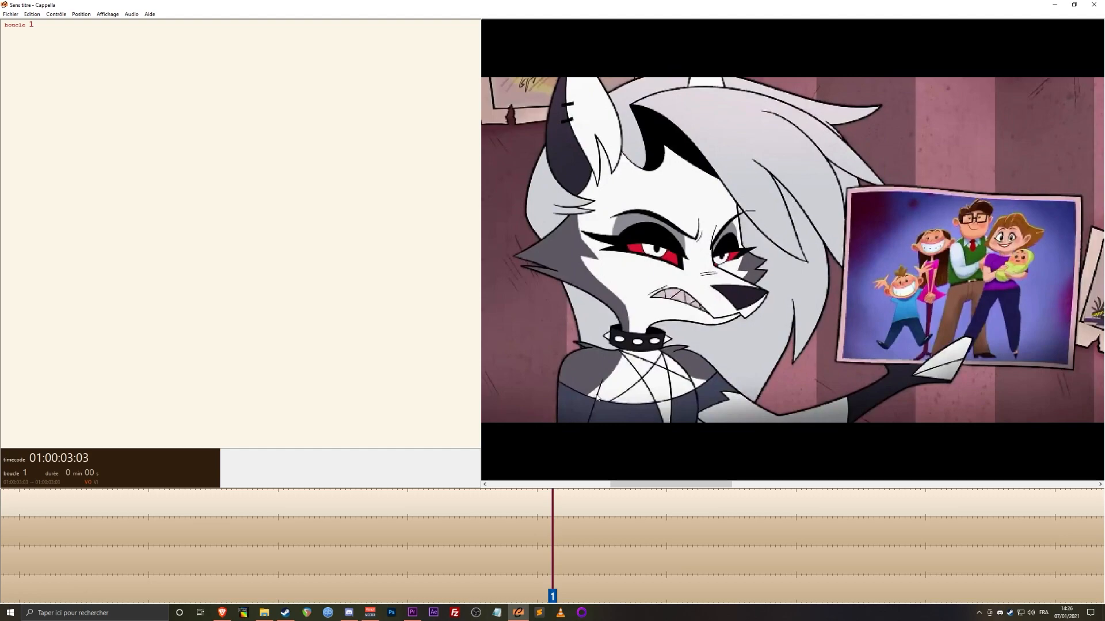
key(Left)
key(Left)
key(Left)
key(Left)
key(Left)
key(Left)
key(Left)
key(Left)
key(Left)
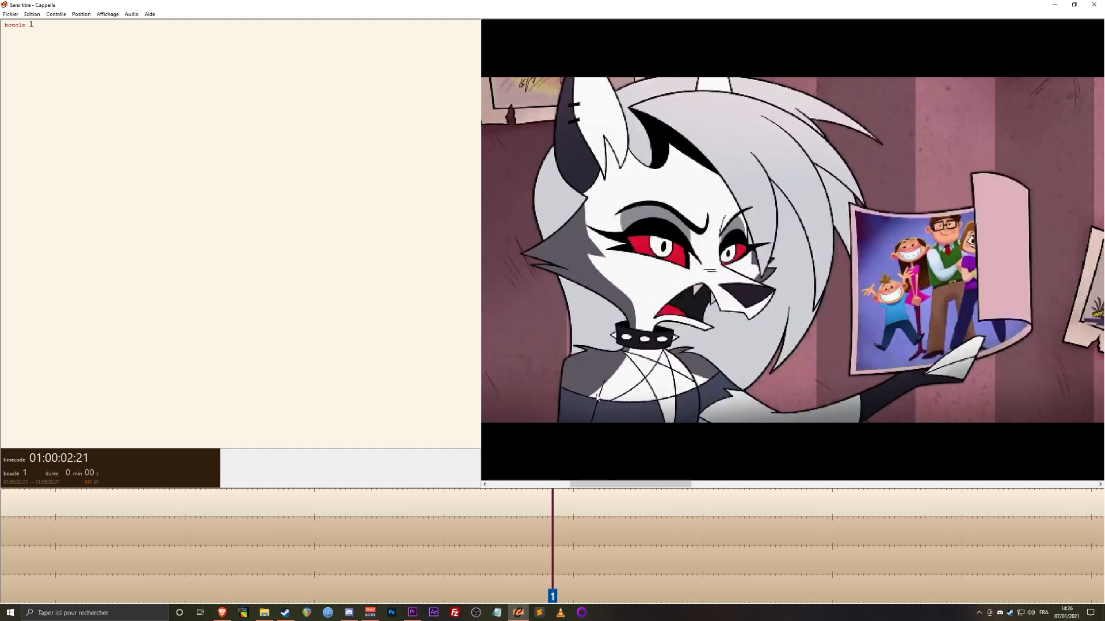
key(Left)
key(Left)
key(Left)
key(Left)
key(Left)
key(Left)
key(Left)
key(Left)
key(Left)
key(Left)
key(Left)
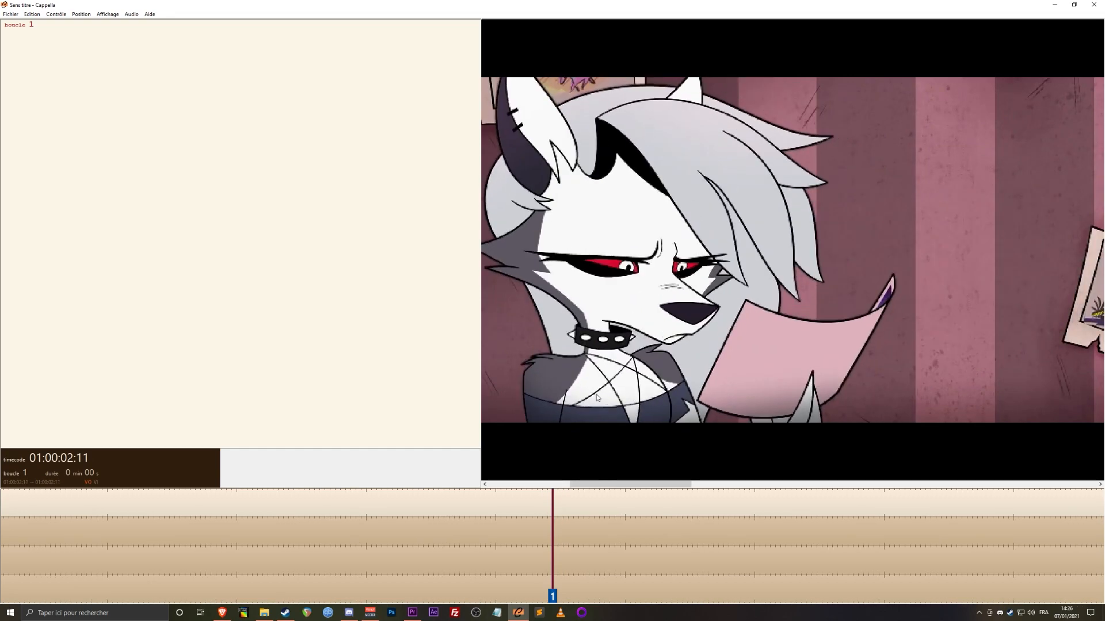
key(Left)
key(Left)
key(Left)
key(Left)
key(Left)
key(Left)
key(Left)
key(Left)
Step: Start a dialogue line at 01:00:02:20 on the first band and assign it to a new role named Loona
key(Right)
key(Right)
key(Right)
key(Right)
key(Right)
key(Right)
key(Right)
key(Right)
key(Right)
key(Right)
key(Right)
key(Right)
key(Right)
key(Right)
key(Right)
key(Right)
key(Right)
key(Right)
key(Right)
key(Right)
key(Left)
key(Left)
key(Left)
key(Left)
key(Left)
key(Left)
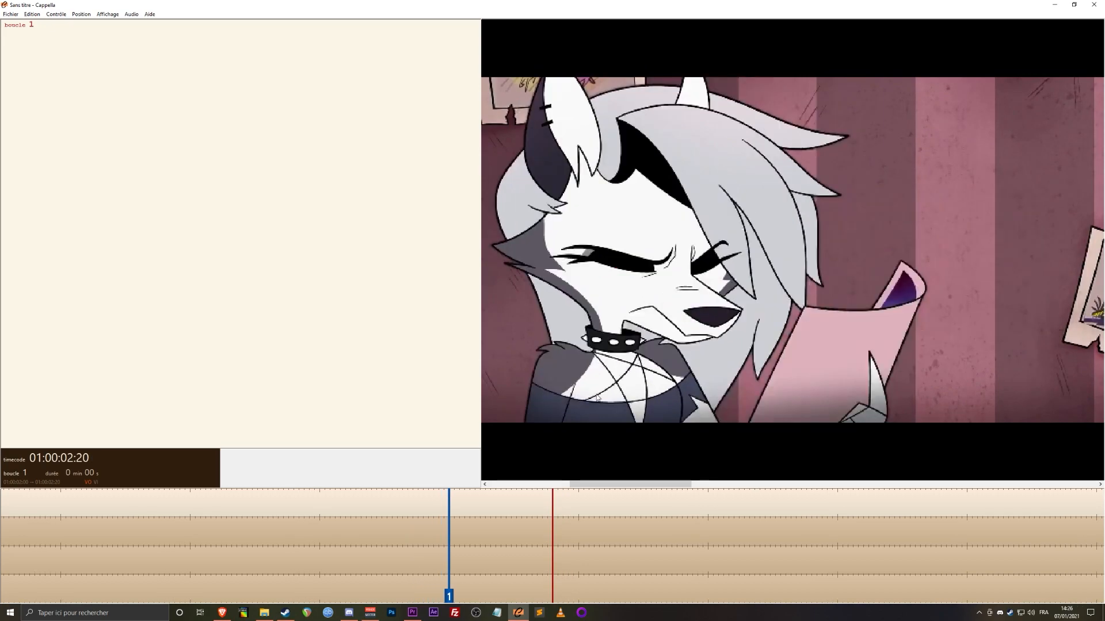
key(Return)
click(596, 315)
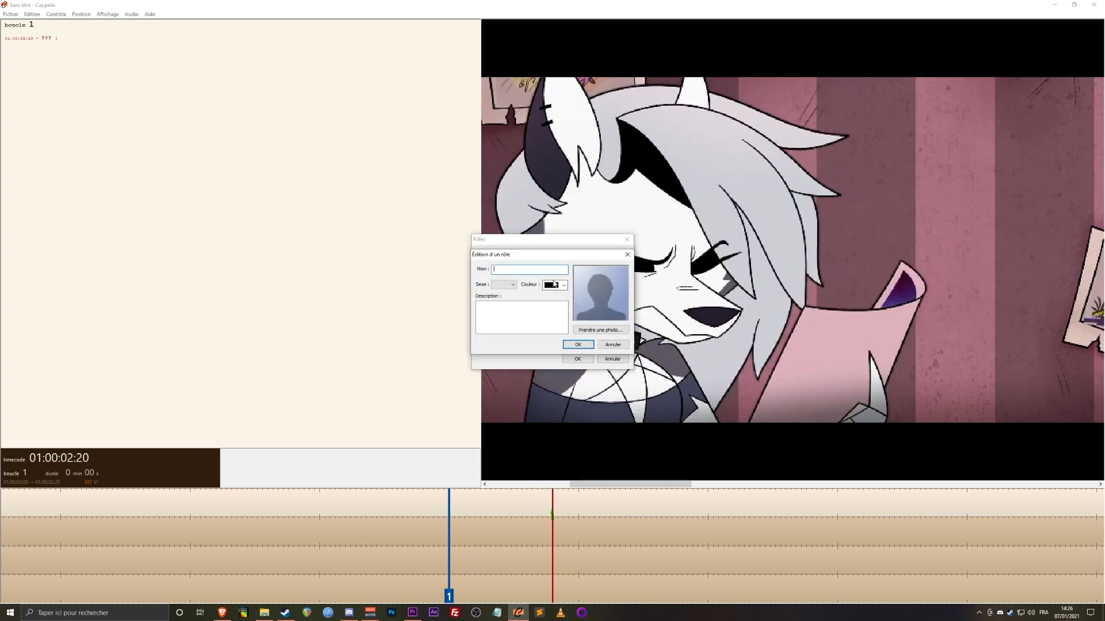
text(Loona)
key(Return)
key(Return)
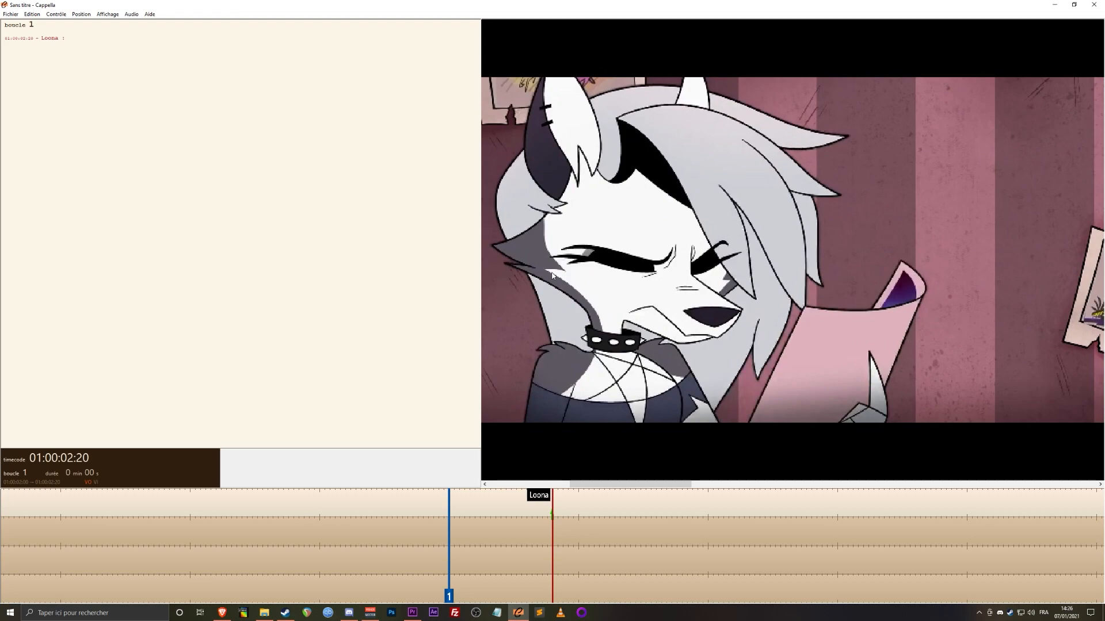
Step: Place the end sign of Loona's line at 01:00:03:02
key(space)
key(space)
key(space)
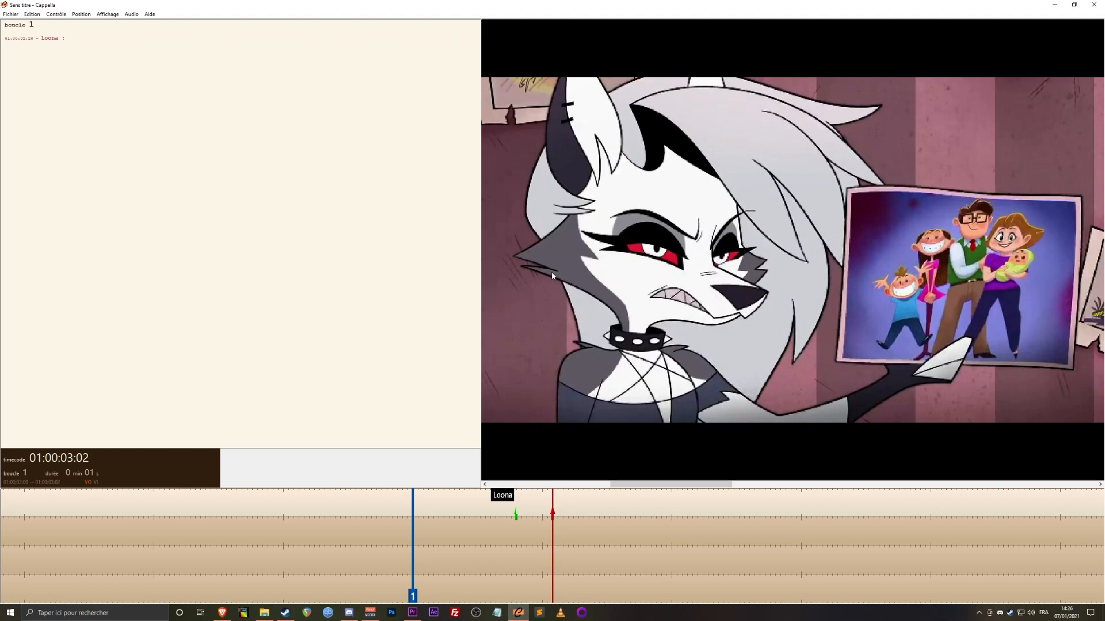
Step: Find the cut to the family photo close-up and mark a shot change there at 01:00:04:17
key(space)
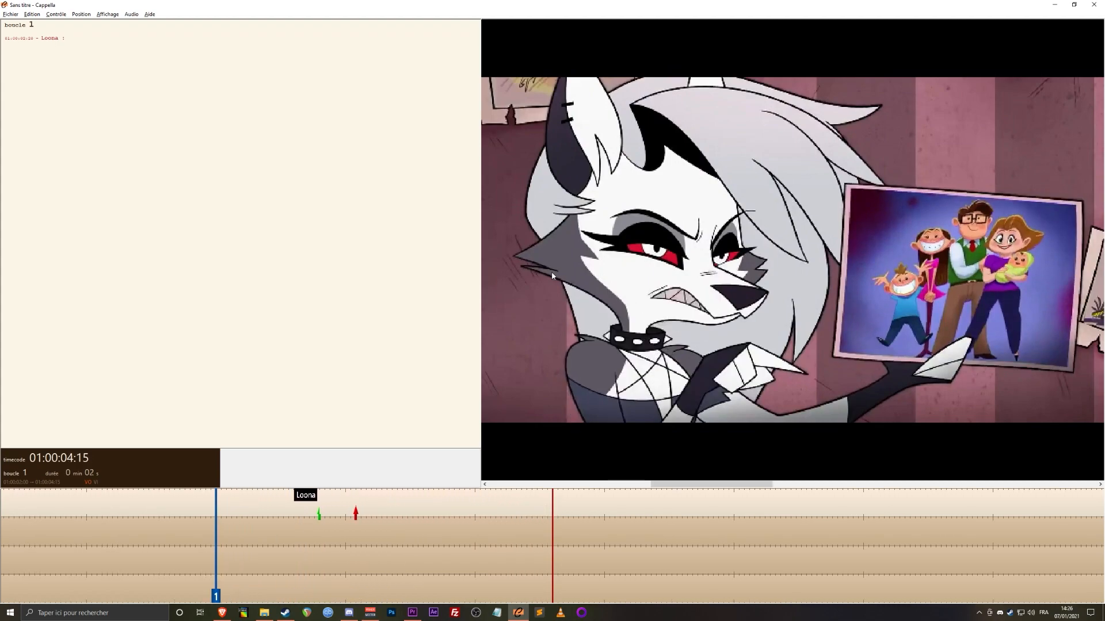
key(alt+Left)
key(alt+Left)
key(alt+Right)
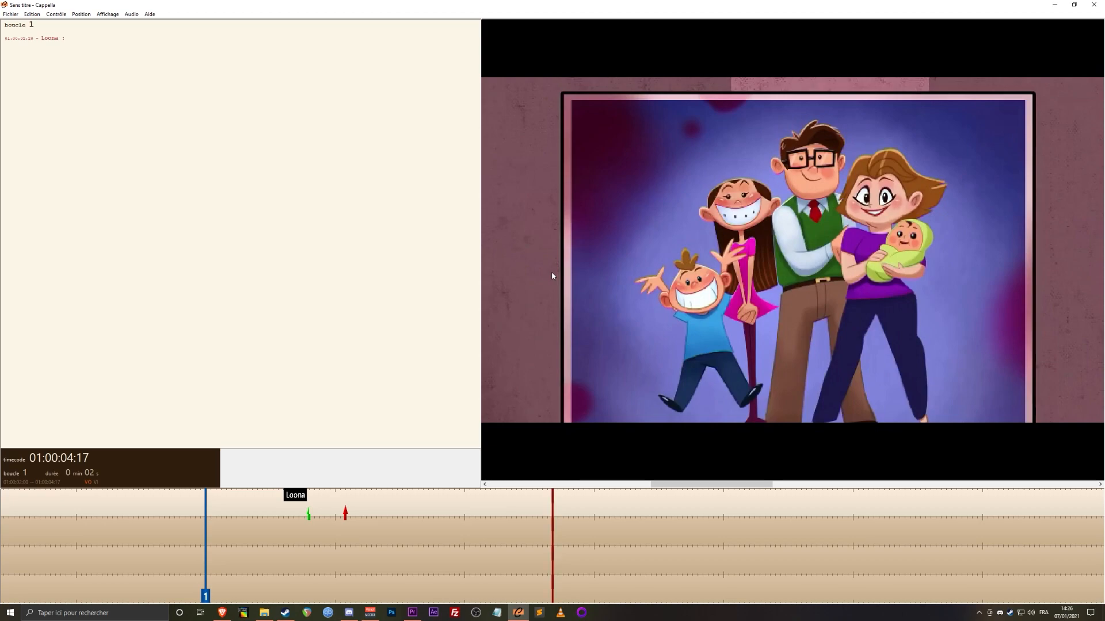
key(alt+Right)
key(alt+Right)
key(alt+Right)
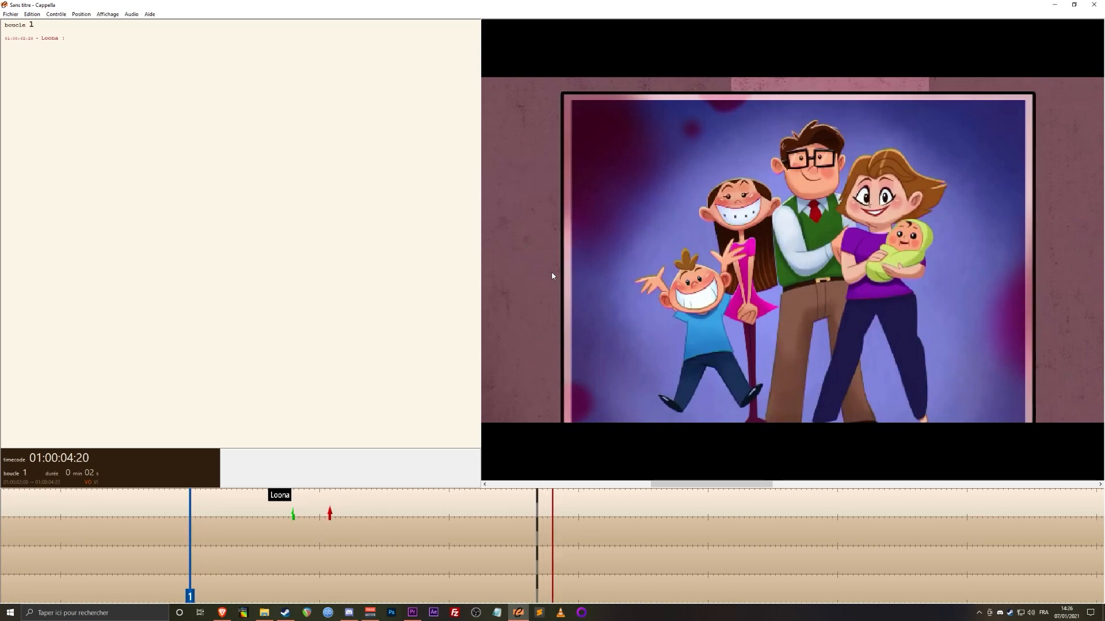
Step: Examine the frames around the shot change by stepping and playing back and forth across it
key(alt+Left)
key(alt+Left)
key(alt+Left)
key(alt+Left)
key(alt+Left)
key(alt+Left)
key(alt+Left)
key(alt+Left)
key(alt+Left)
key(alt+Left)
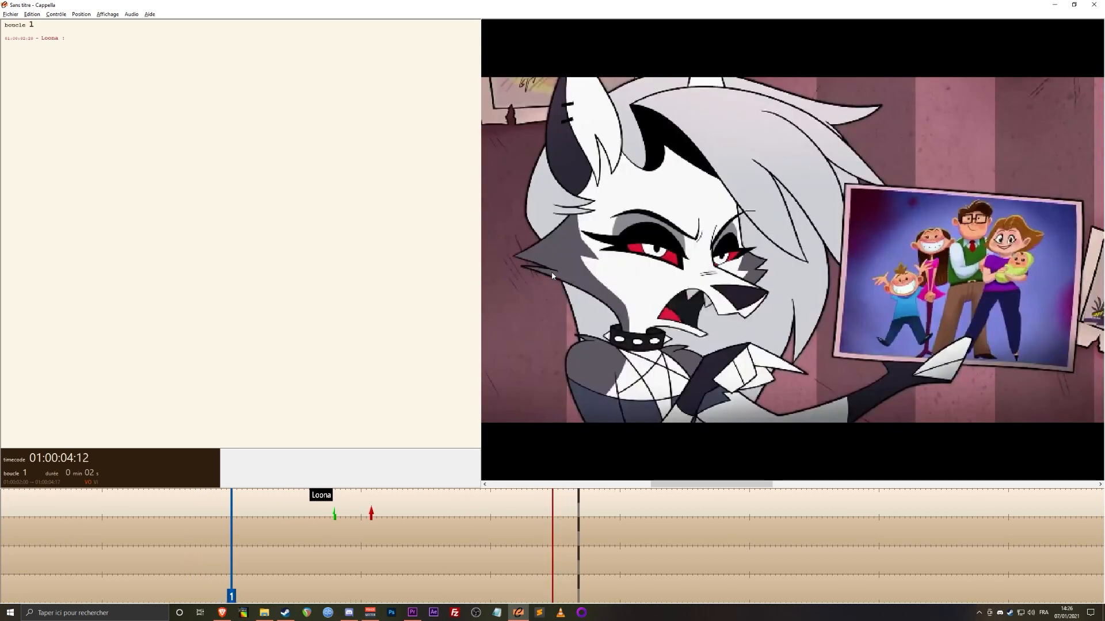
key(alt+Left)
key(alt+Left)
key(alt+Left)
key(alt+Left)
key(alt+Left)
key(space)
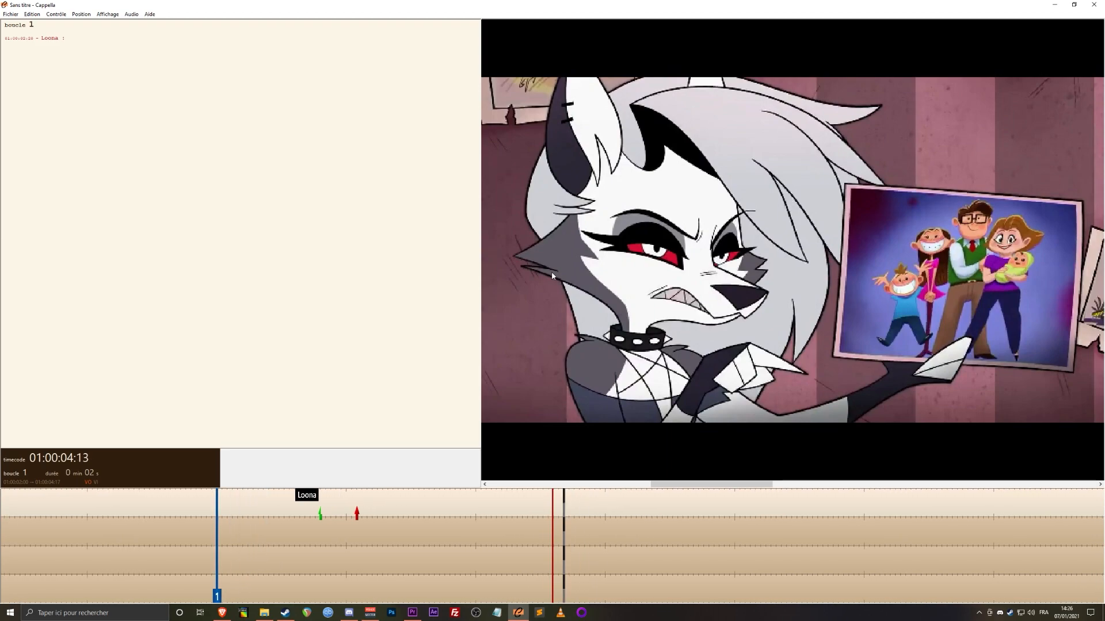
key(space)
key(alt+Left)
key(alt+Left)
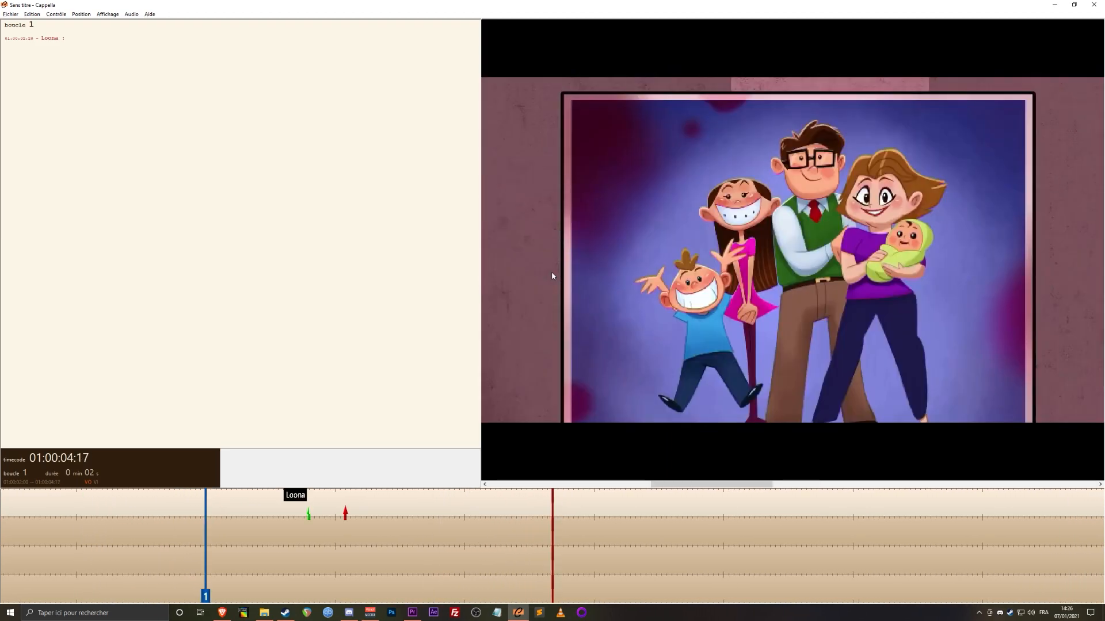
key(alt+Left)
key(alt+Left)
key(alt+Left)
key(alt+Left)
key(alt+Left)
key(alt+Left)
key(alt+Left)
key(alt+Left)
key(alt+Left)
key(alt+Left)
key(alt+Left)
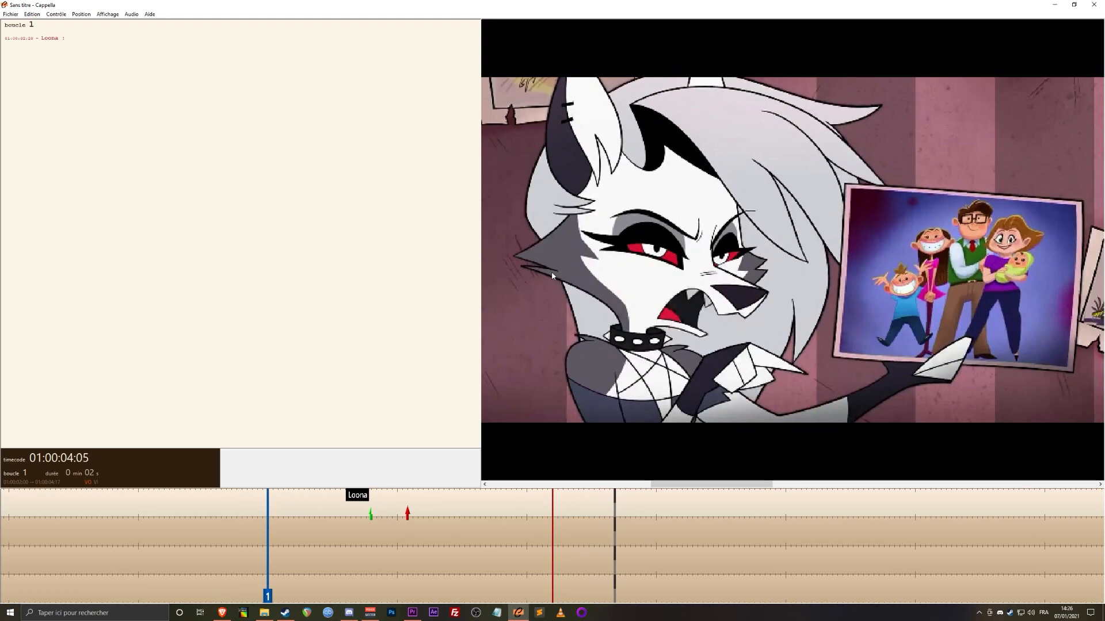
key(alt+Right)
key(alt+Right)
key(alt+Right)
key(alt+Right)
key(alt+Right)
key(alt+Right)
key(alt+Right)
key(space)
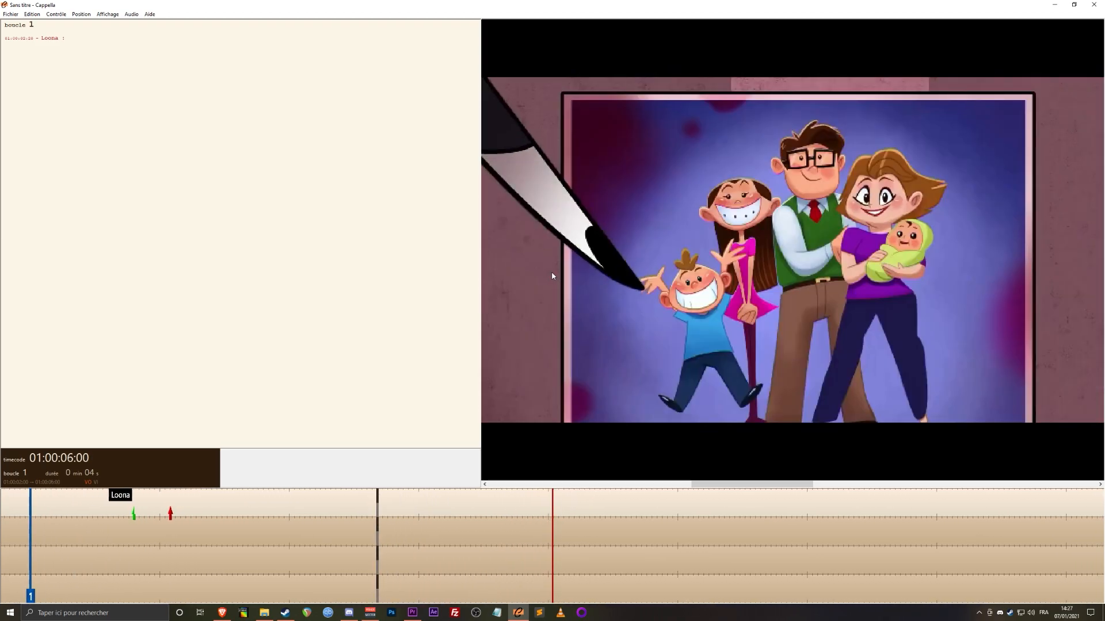
Step: Start a line at 01:00:06:13 on the second band and assign it to a new role named Autre
key(space)
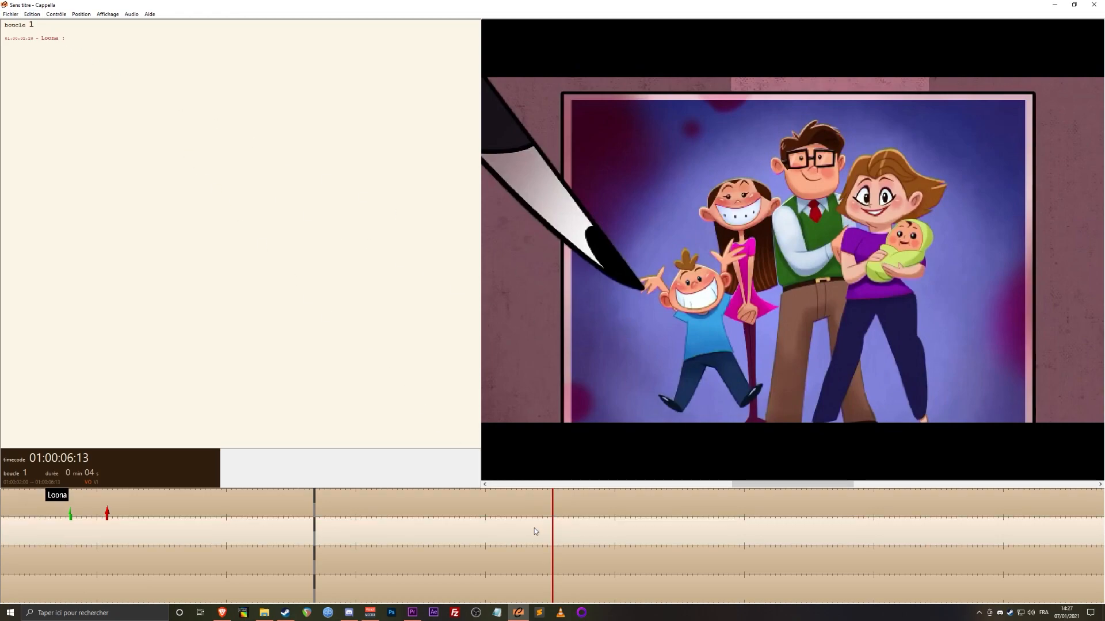
double_click(584, 534)
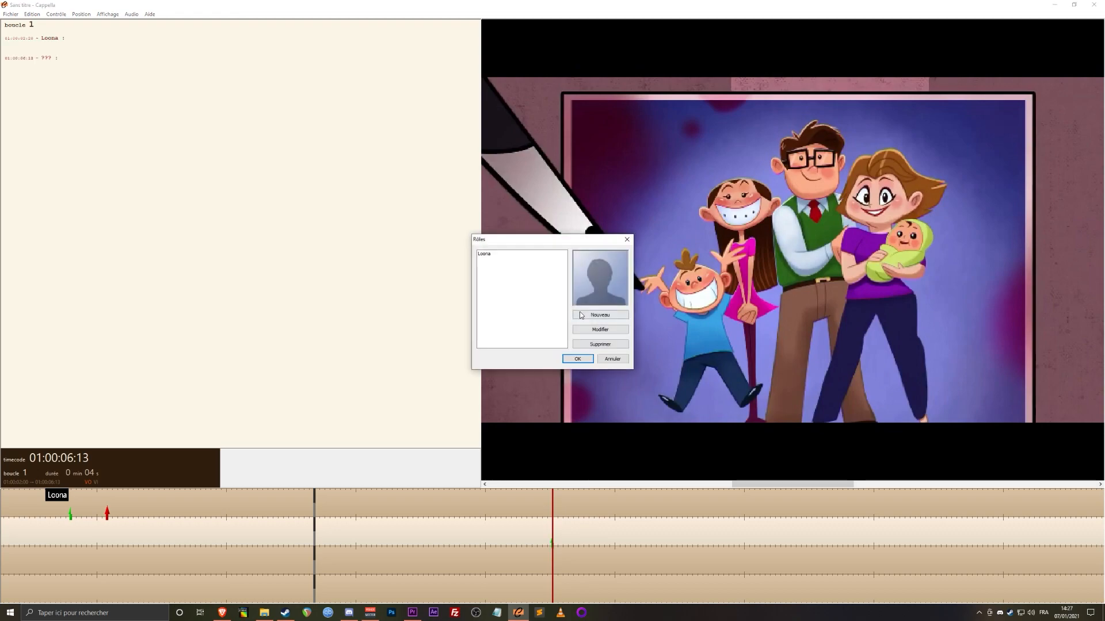
text(Autre)
click(578, 344)
click(577, 358)
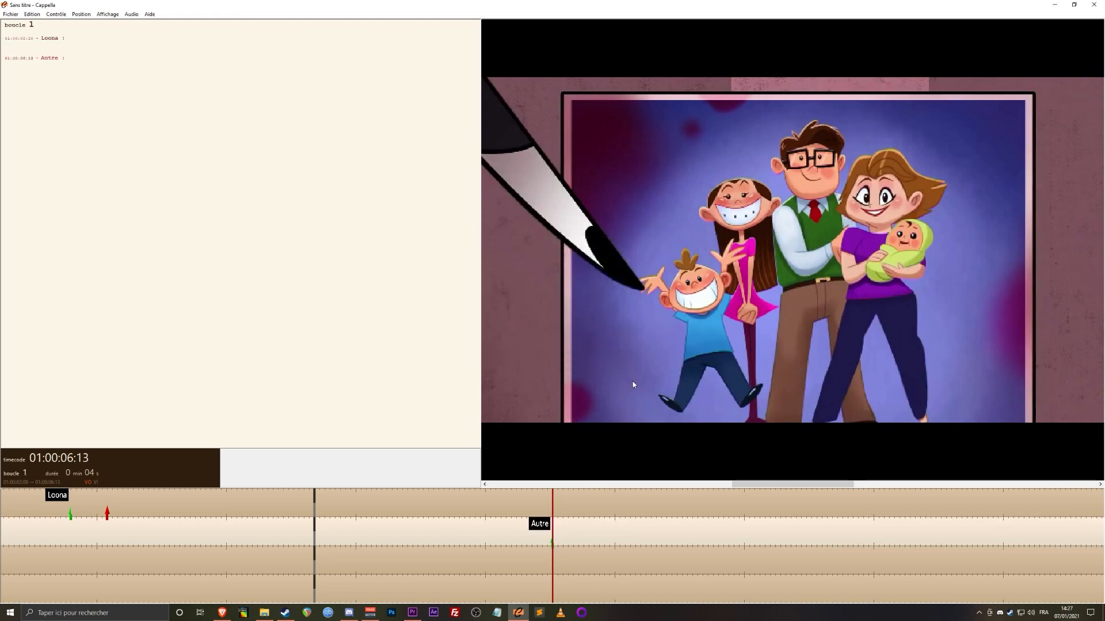
Step: End Autre's line at 01:00:07:05 and fill it with the placeholder text "jejejejejejejej"
key(space)
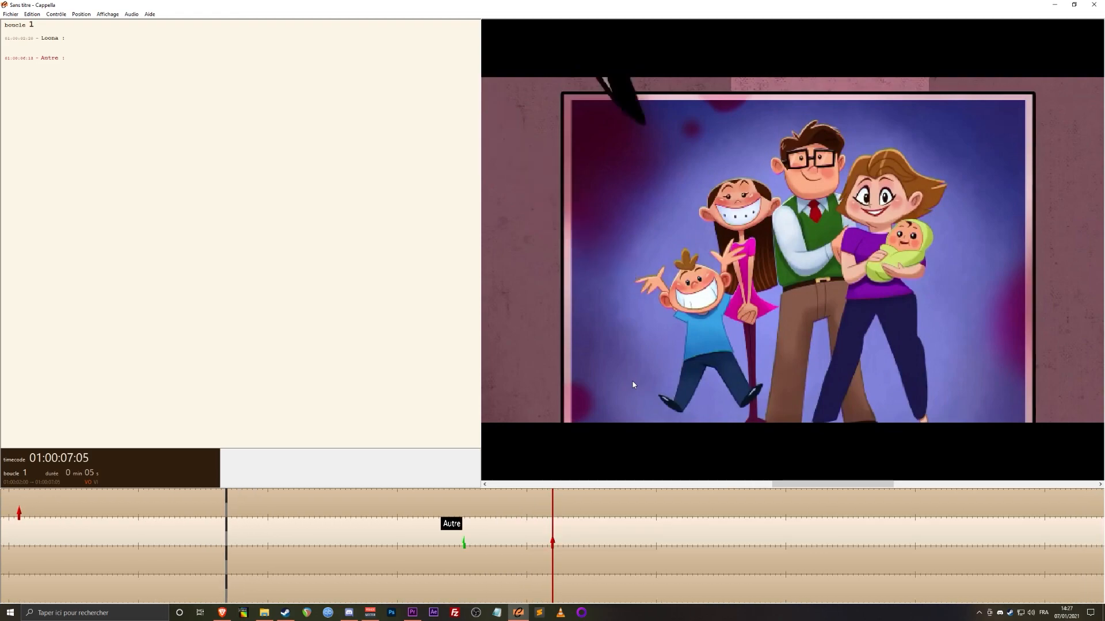
click(507, 538)
text(jejejejejejejej)
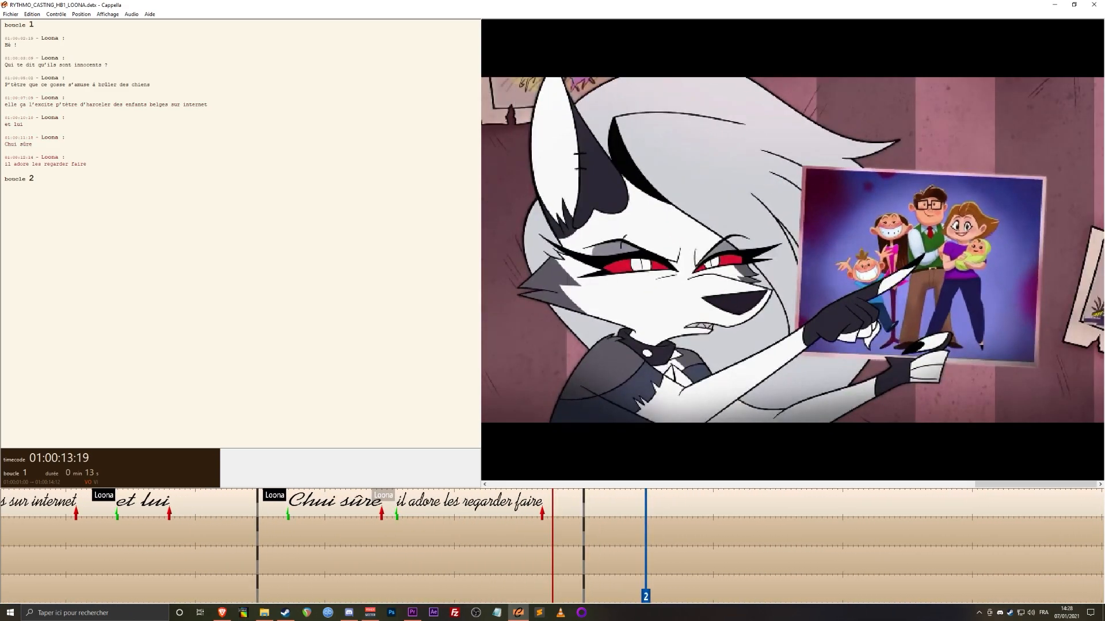
Step: Open the GeForce Experience overlay and review the video capture quality, resolution, frame rate and bitrate settings
key(alt+Tab)
key(alt+z)
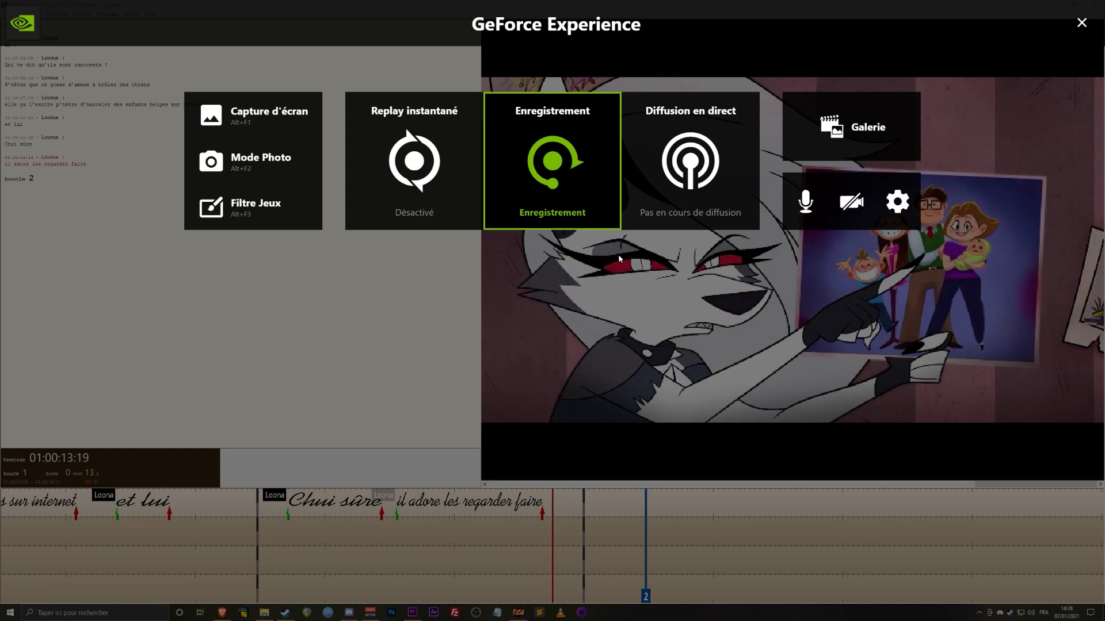
click(897, 201)
scroll(496, 334, down, 3)
click(486, 401)
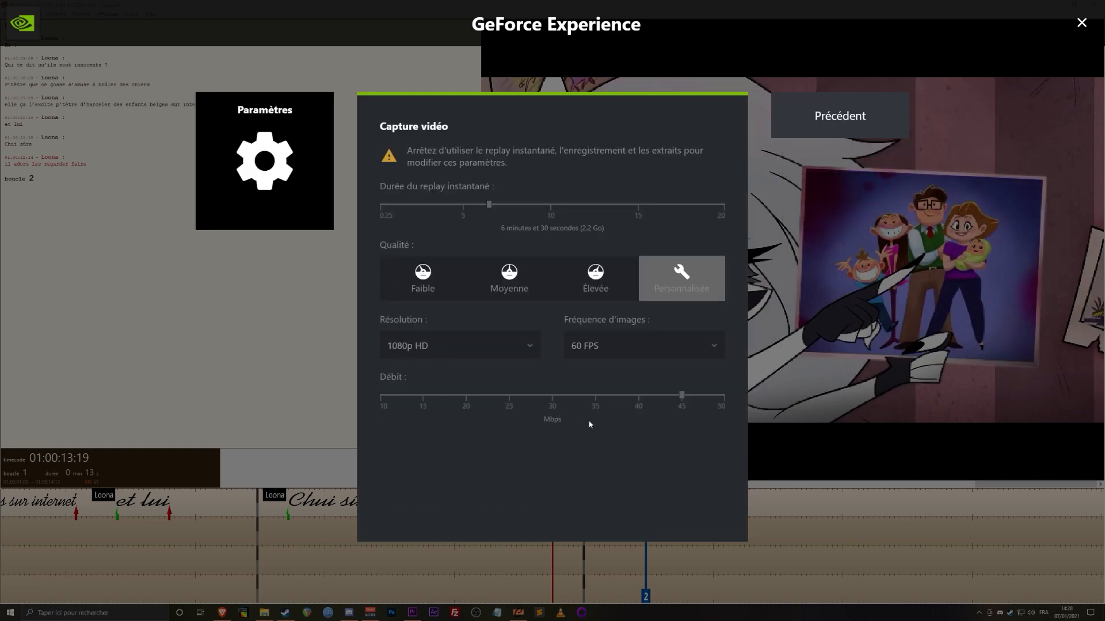
click(840, 116)
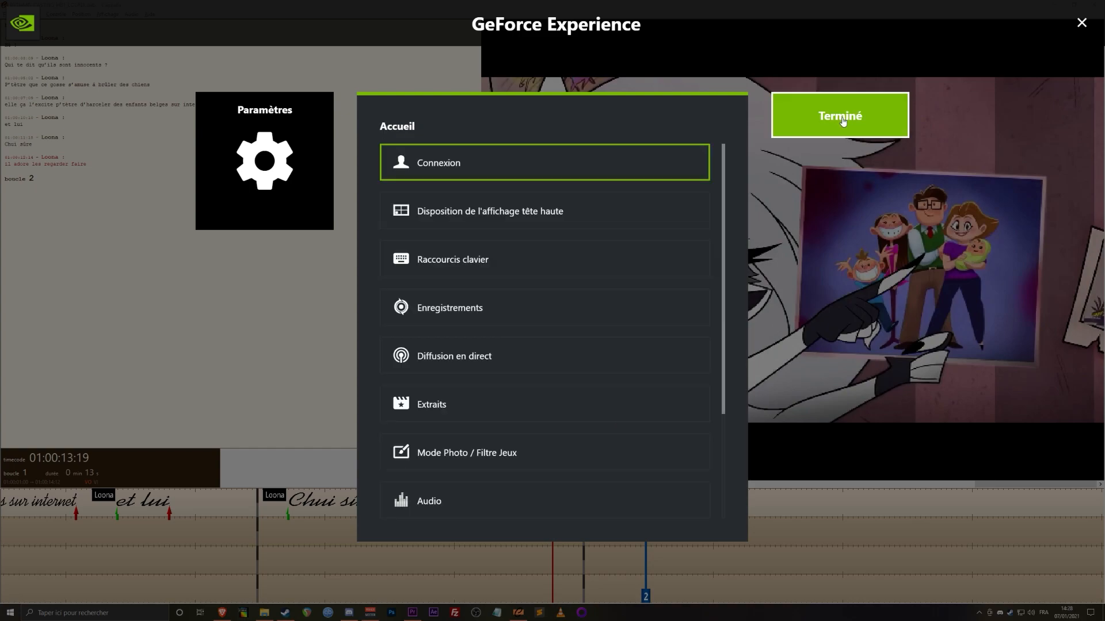
click(823, 116)
click(619, 357)
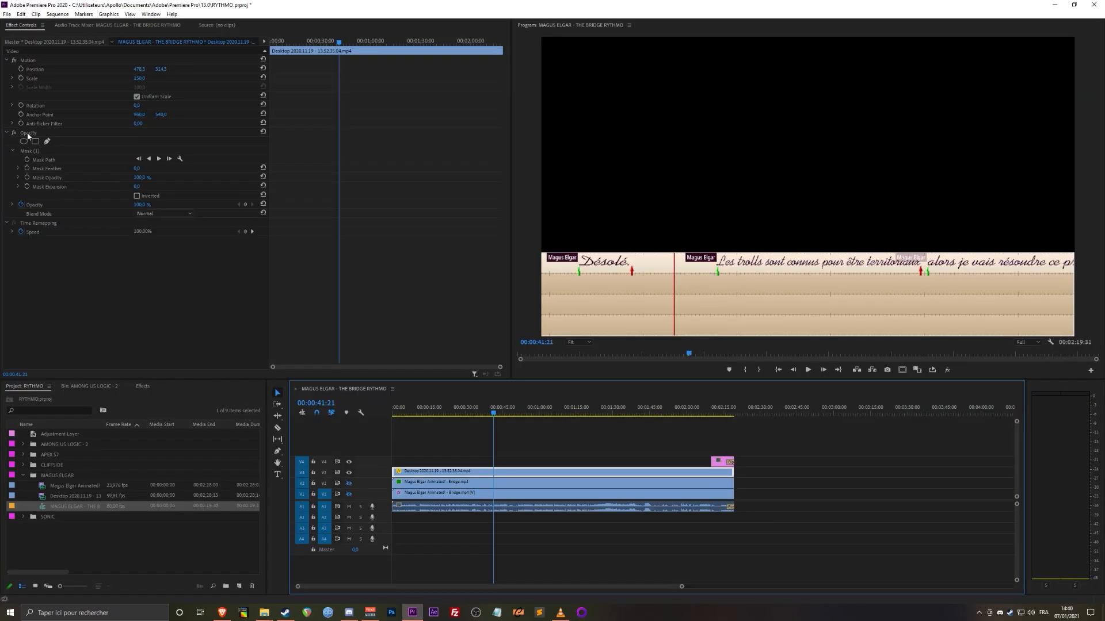
Step: Select the opacity mask on the desktop recording clip and compare the picture with the Opacity effect off and on
click(26, 132)
click(28, 150)
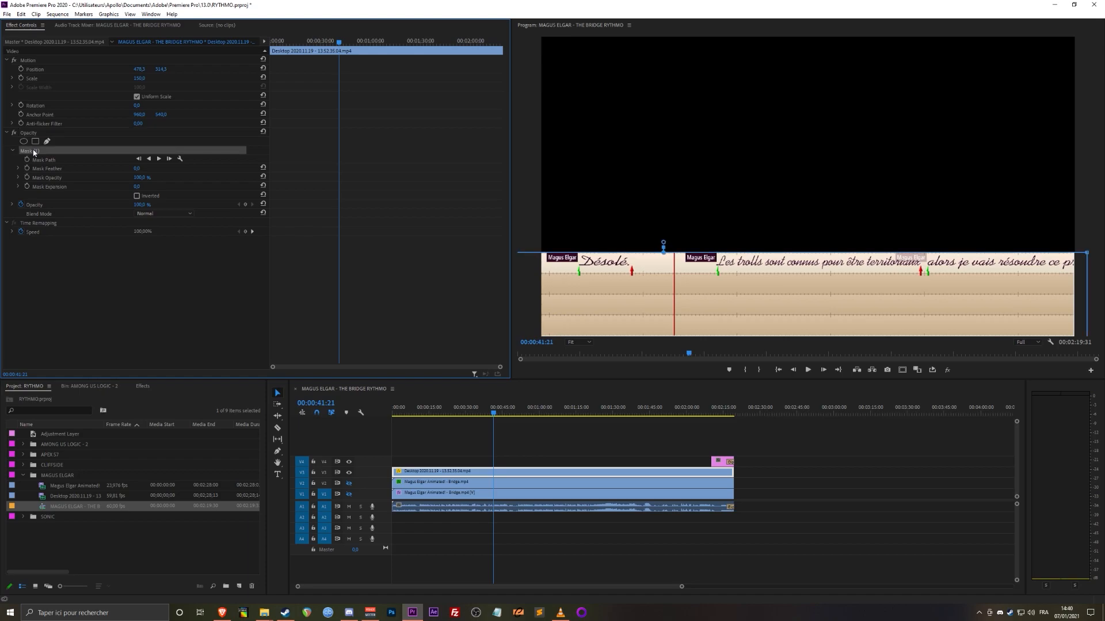
click(15, 133)
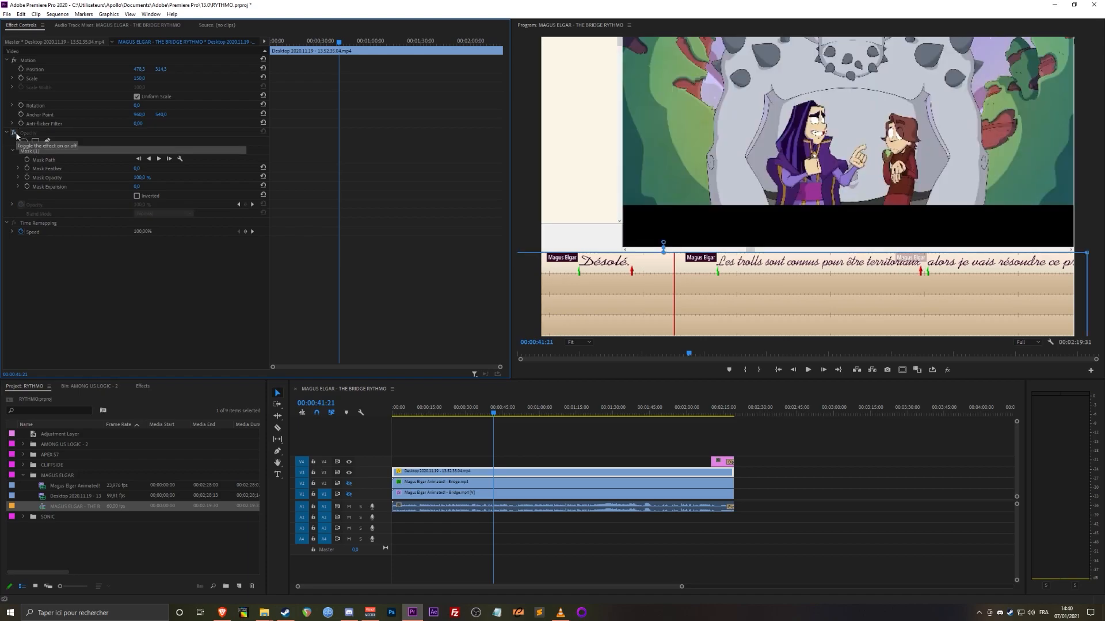
click(15, 133)
click(16, 133)
click(16, 133)
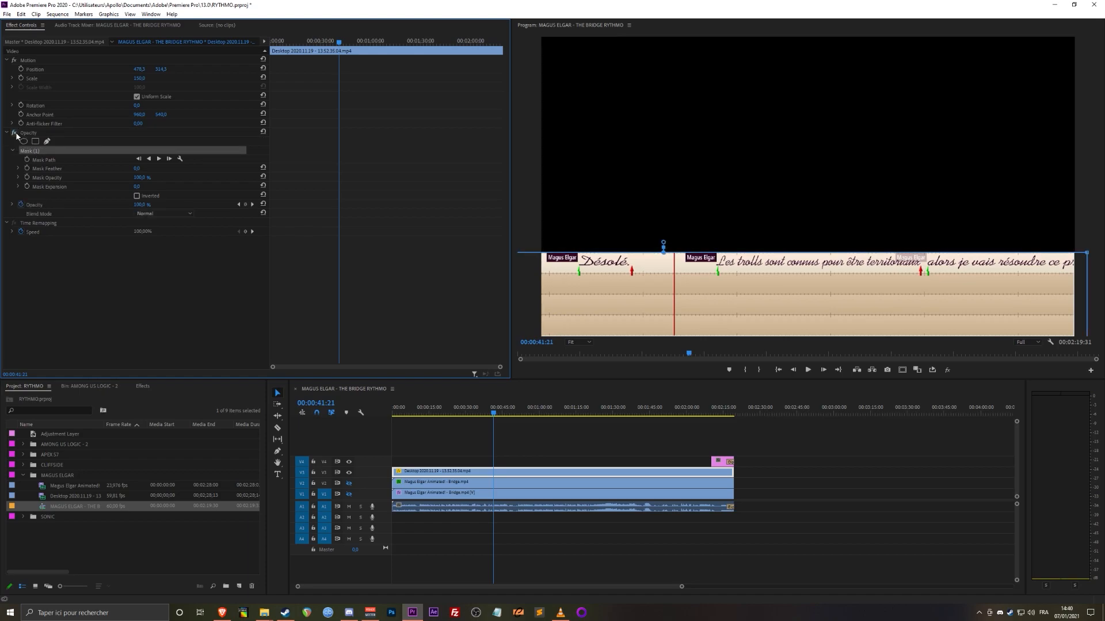
click(15, 132)
Step: Make video tracks V1 and V2 visible to show the blurred background and the animation above the rythmo band
click(348, 494)
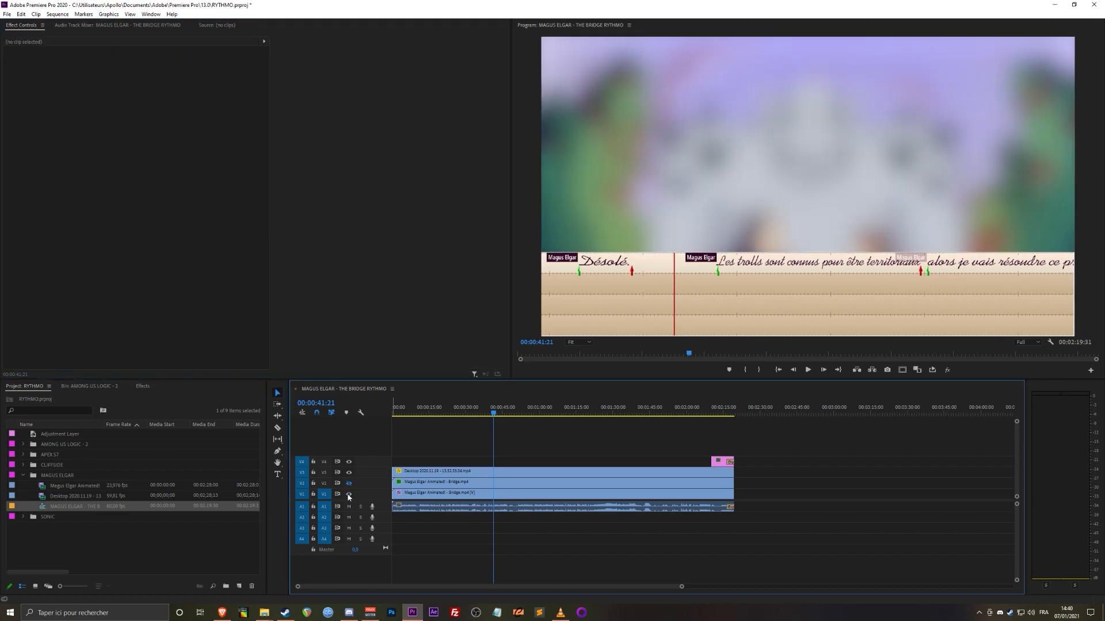
click(348, 484)
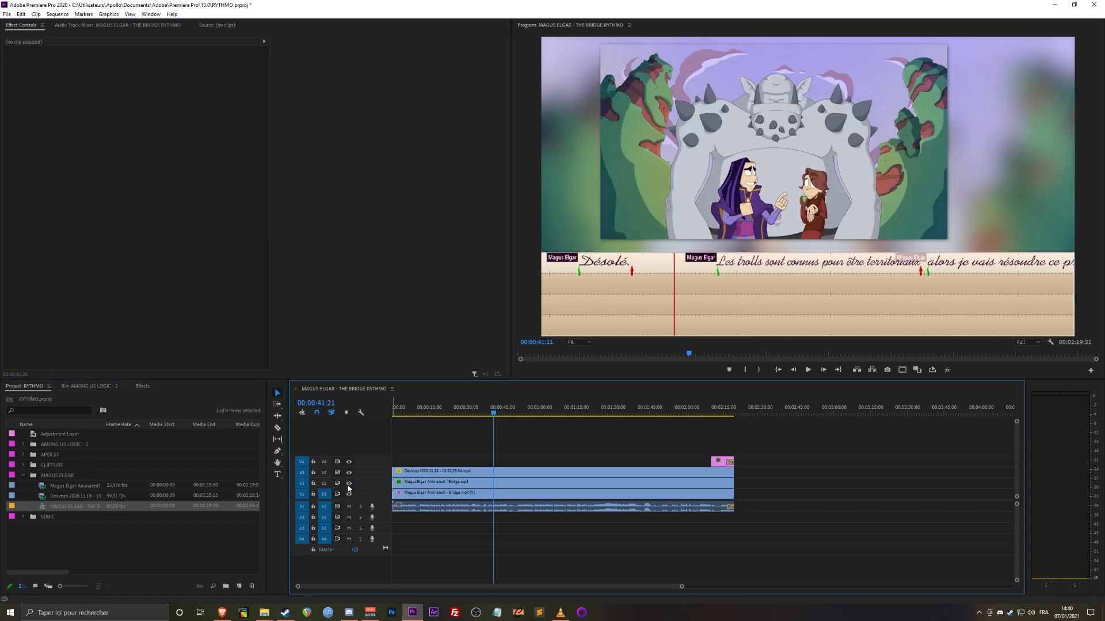
key(alt+Tab)
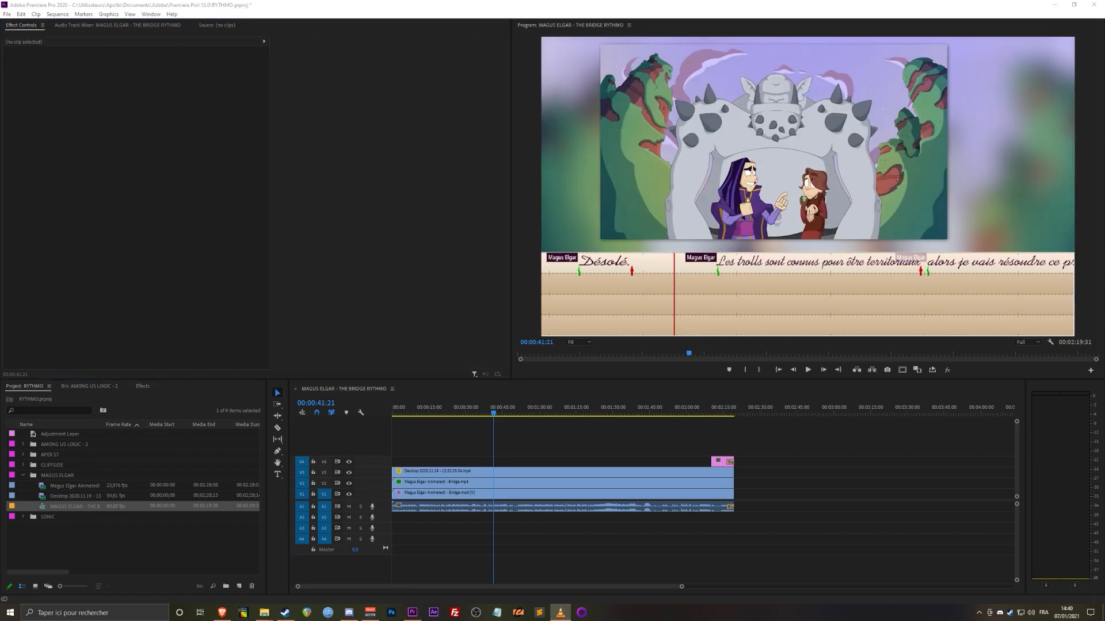